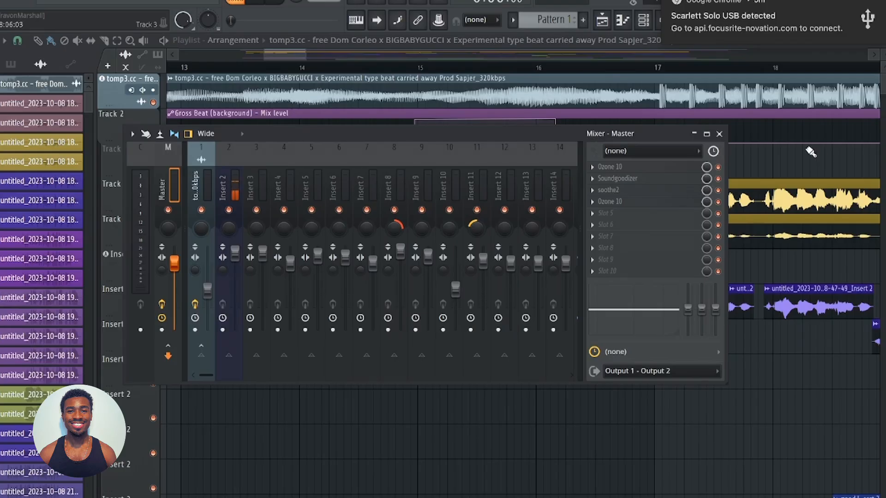
# Open the first Ozone 10 on the Master channel, move its window up and look through its module chain to Master Rebalance.
pyautogui.click(644, 168)
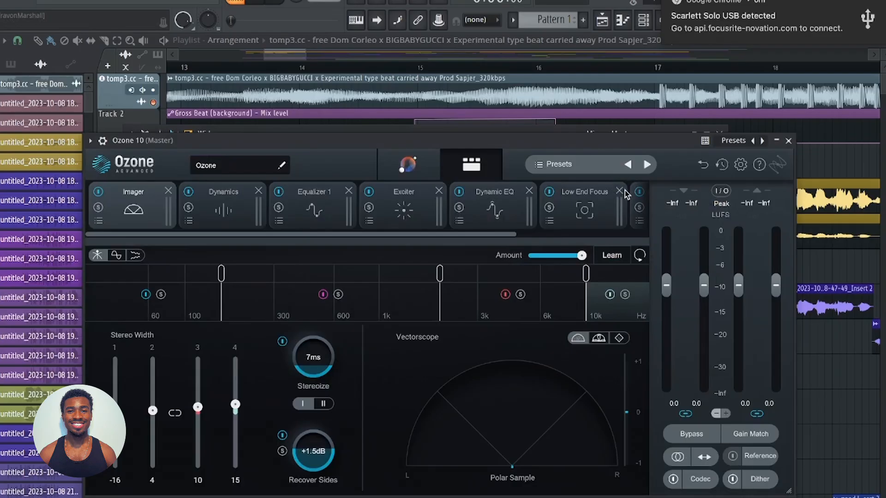
pyautogui.moveTo(339, 141); pyautogui.dragTo(331, 51)
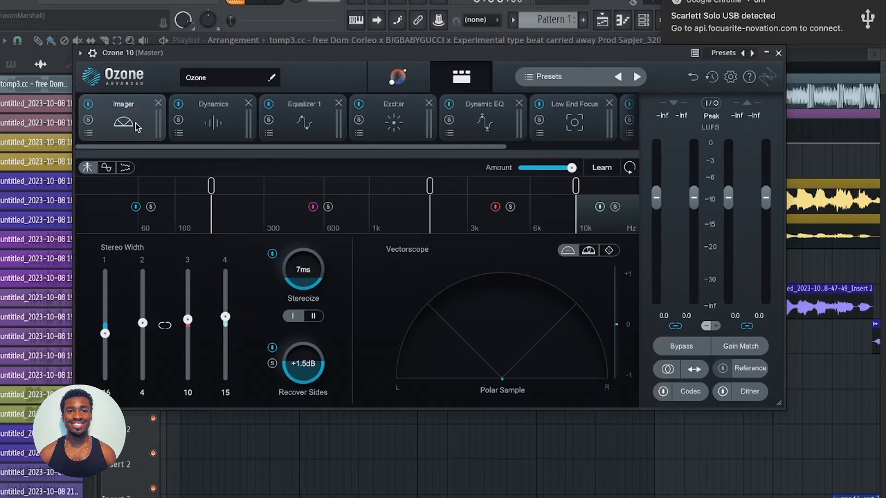
pyautogui.moveTo(166, 148); pyautogui.dragTo(352, 165)
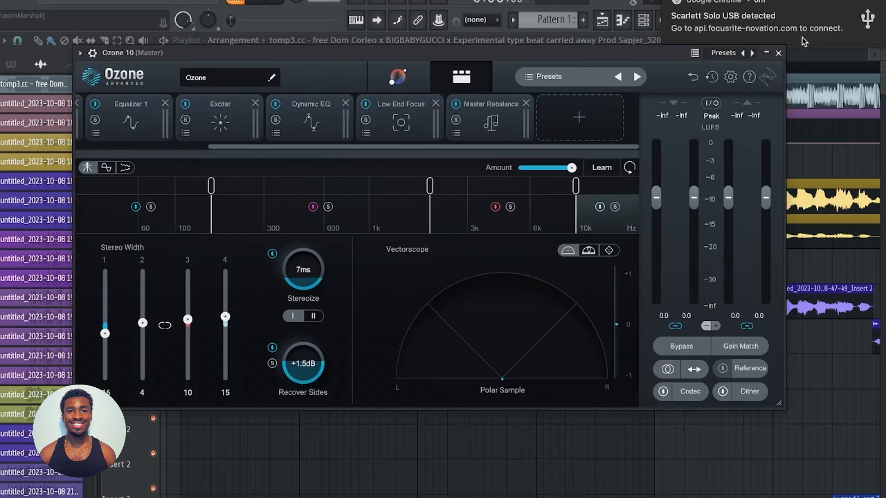
pyautogui.click(778, 53)
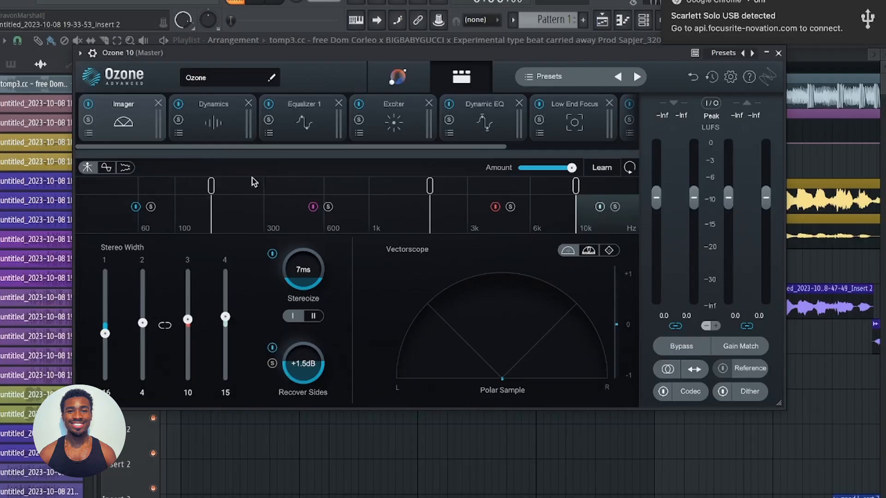
# Look at the Imager and Equalizer 1 modules of Ozone, ending with the Dynamics module open.
pyautogui.click(210, 133)
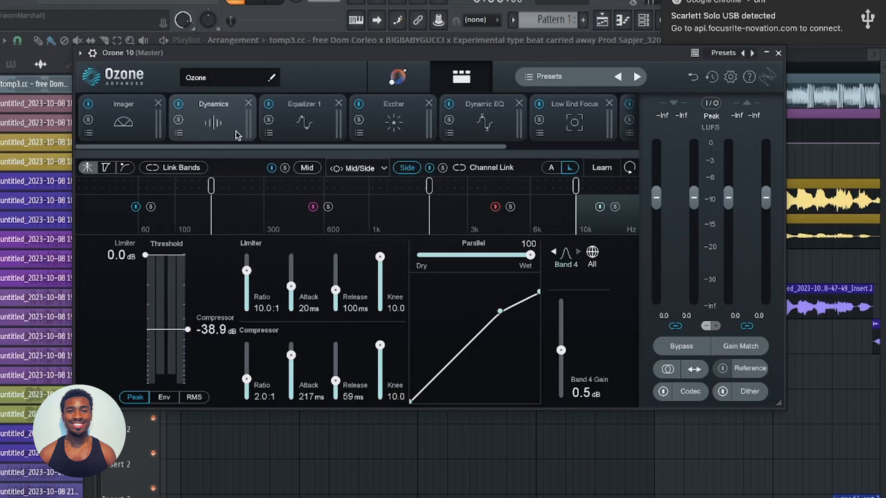
pyautogui.click(142, 123)
pyautogui.click(197, 125)
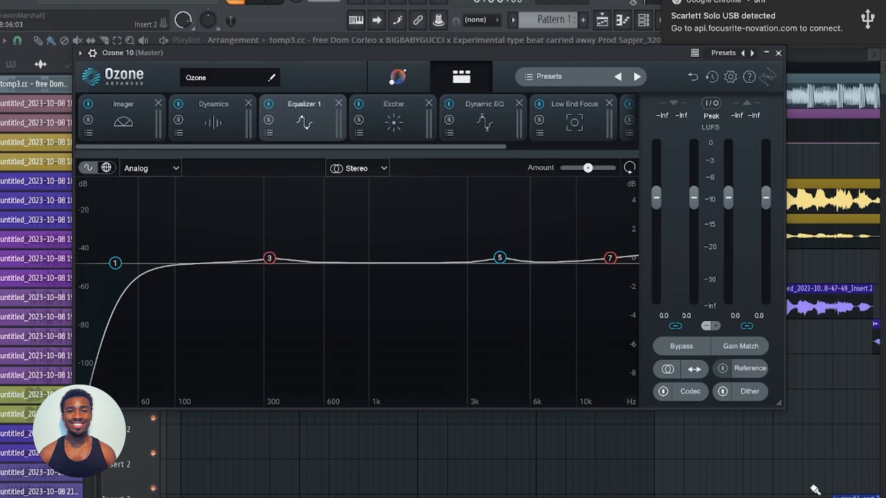
pyautogui.click(203, 114)
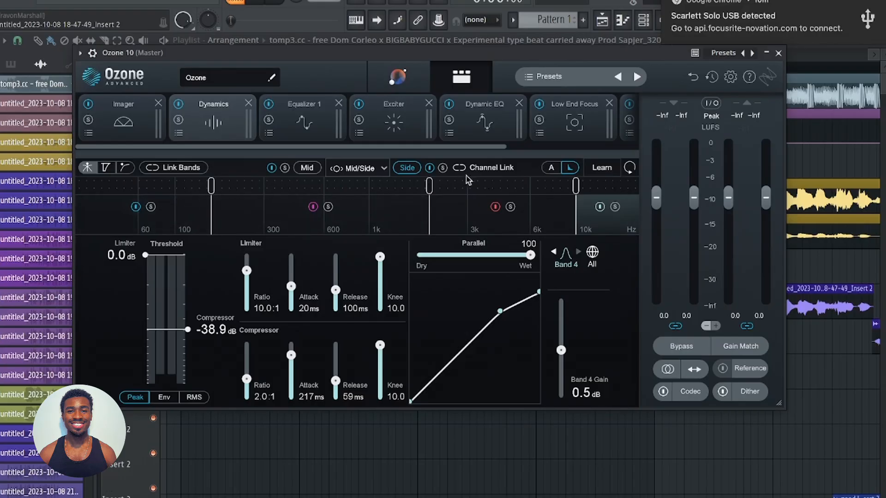
# Show the Mid channel in Dynamics and look through its four frequency bands, returning to Band 1.
pyautogui.click(313, 170)
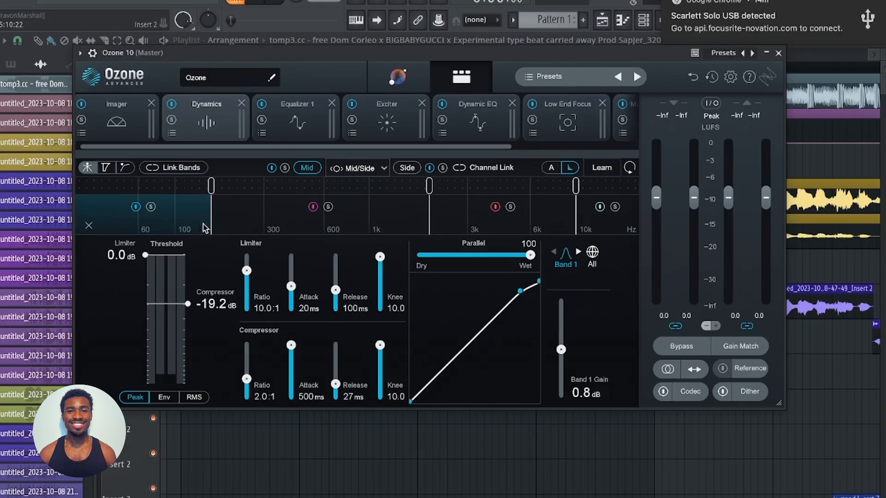
pyautogui.click(227, 218)
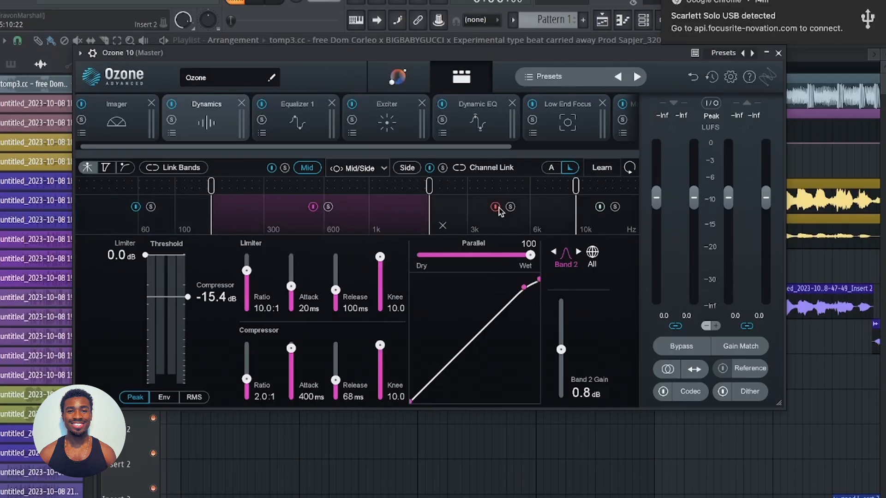
pyautogui.click(611, 220)
pyautogui.click(546, 224)
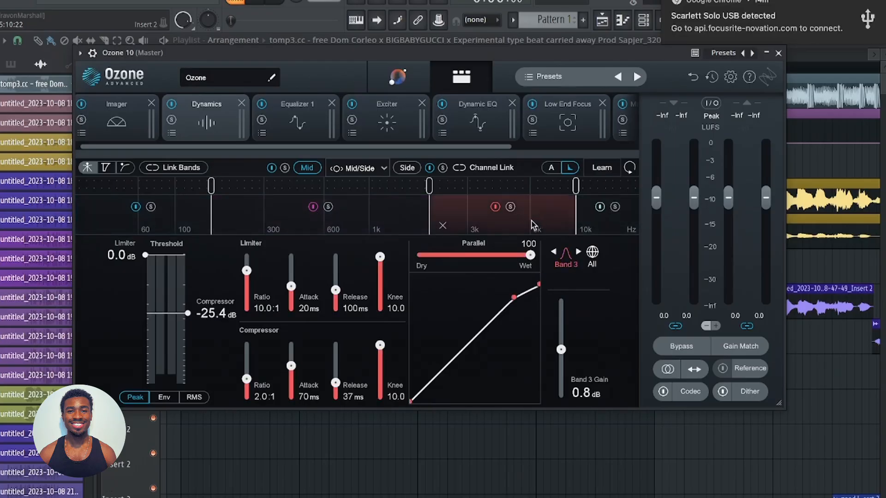
pyautogui.click(390, 227)
pyautogui.click(159, 232)
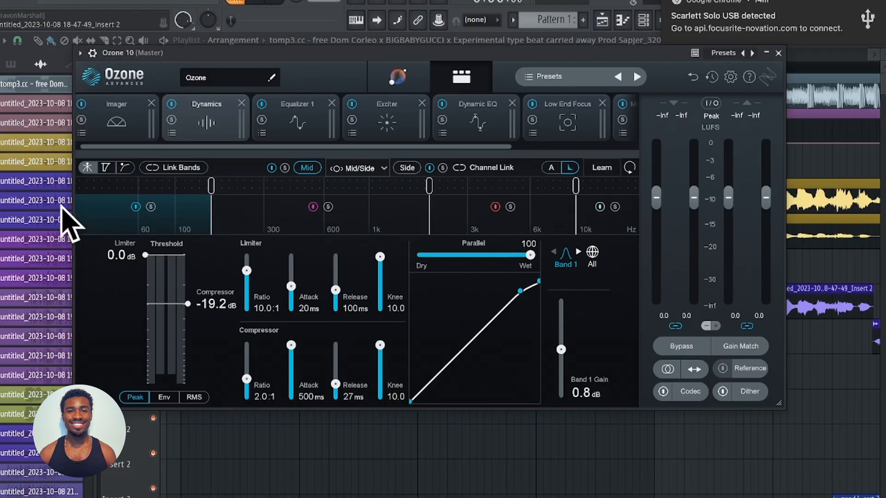
# Examine the Mid channel's compressor attack, release and threshold settings from Band 2 up to Band 4.
pyautogui.click(248, 204)
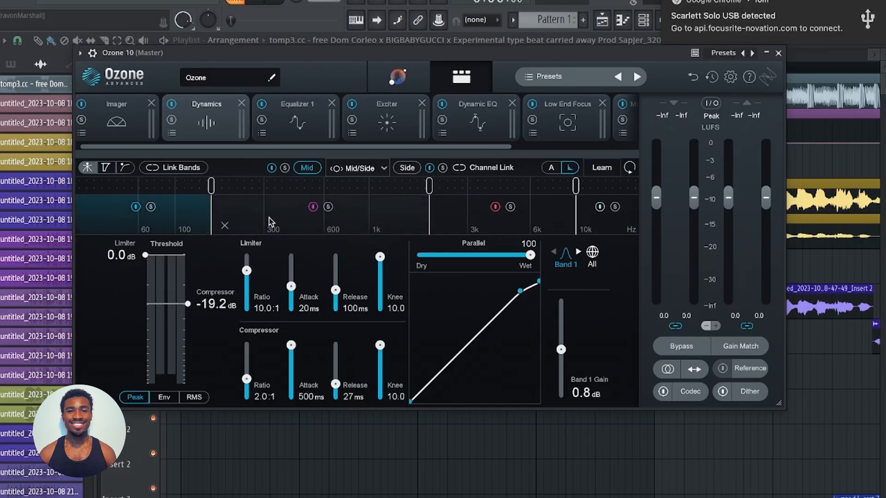
pyautogui.click(225, 226)
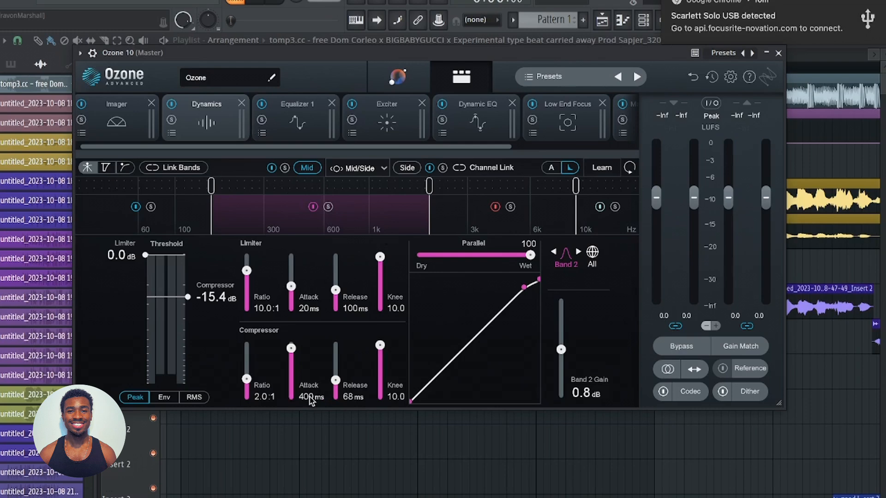
pyautogui.click(474, 230)
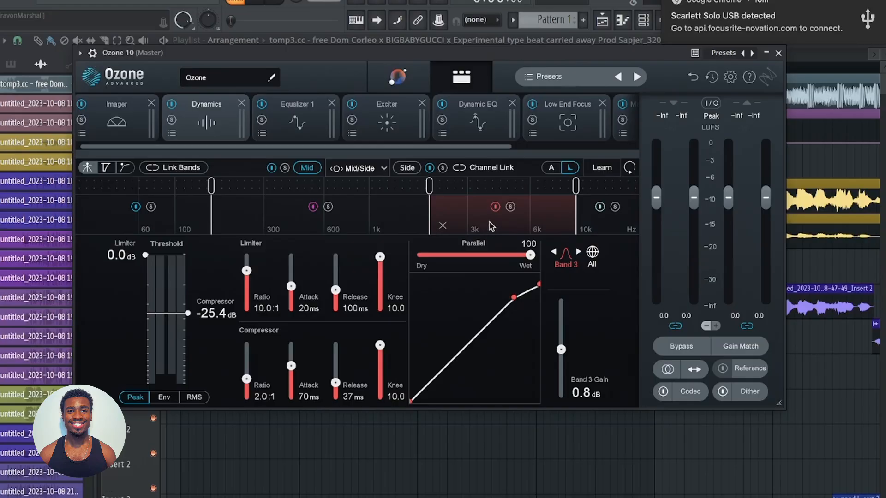
pyautogui.click(381, 212)
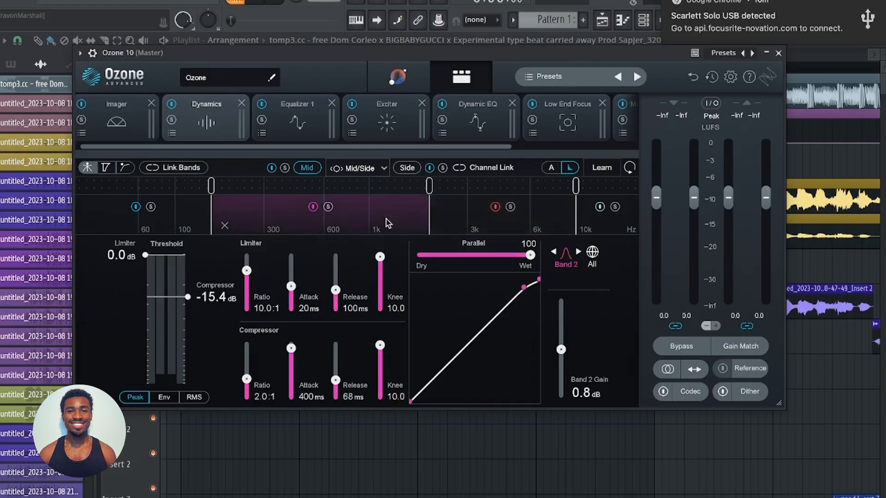
pyautogui.click(546, 228)
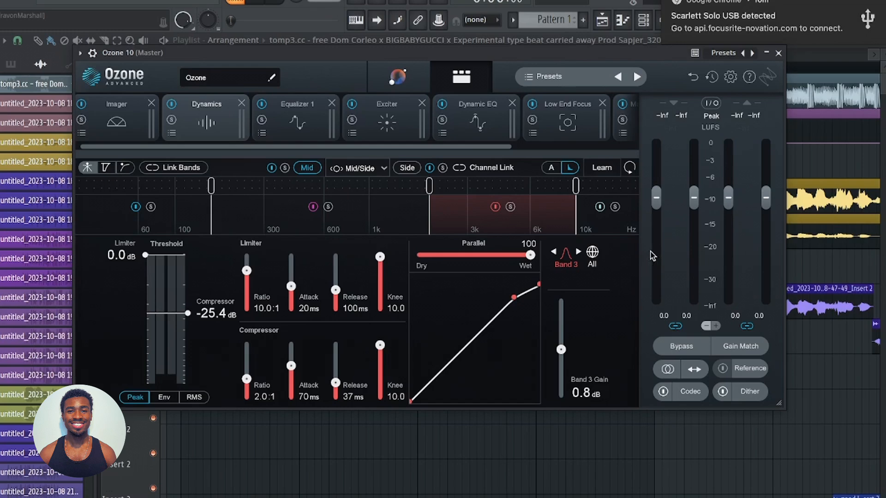
pyautogui.click(619, 223)
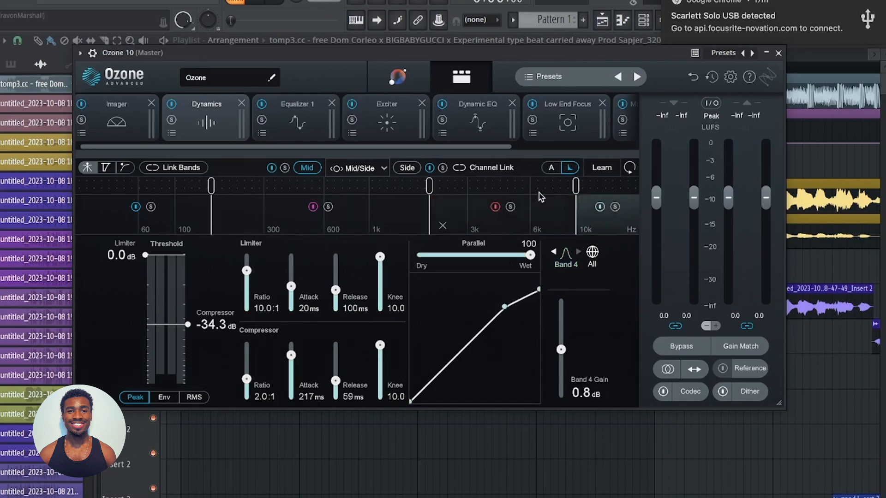
# Switch Dynamics to the Side channel and examine the compressor settings of its frequency bands, ending on Band 2.
pyautogui.click(408, 168)
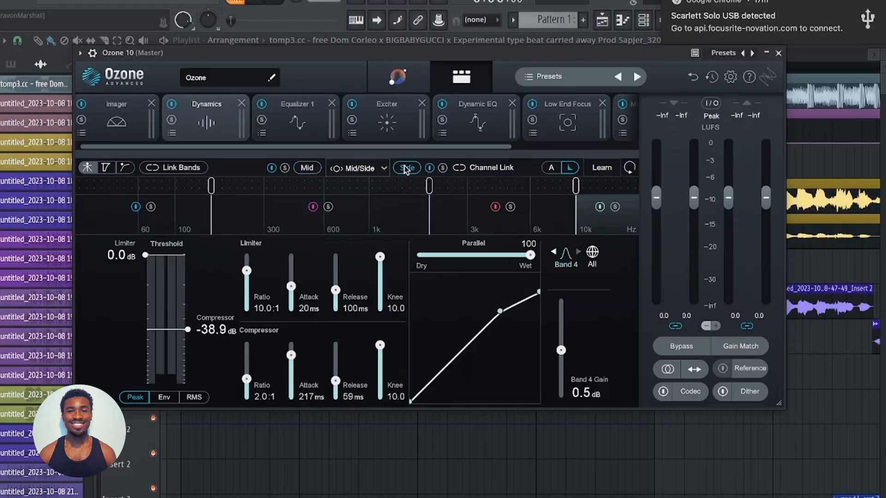
pyautogui.click(176, 230)
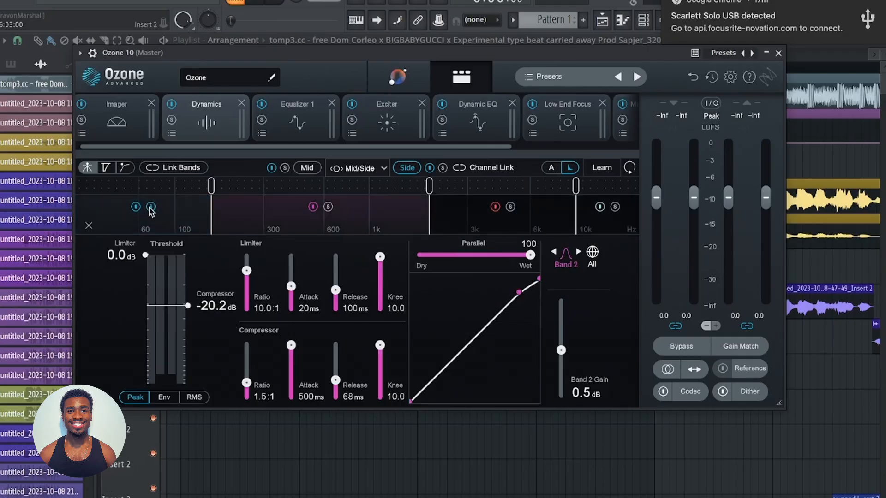
pyautogui.click(151, 208)
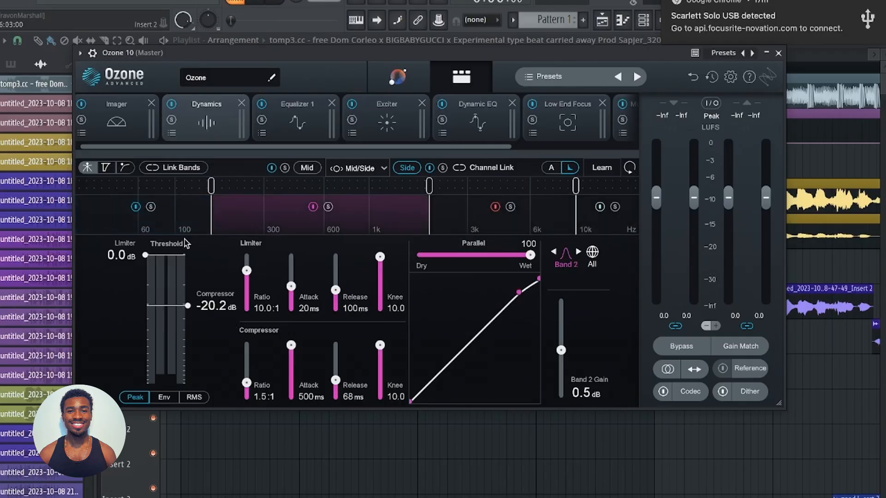
pyautogui.click(184, 226)
pyautogui.click(390, 223)
pyautogui.click(526, 226)
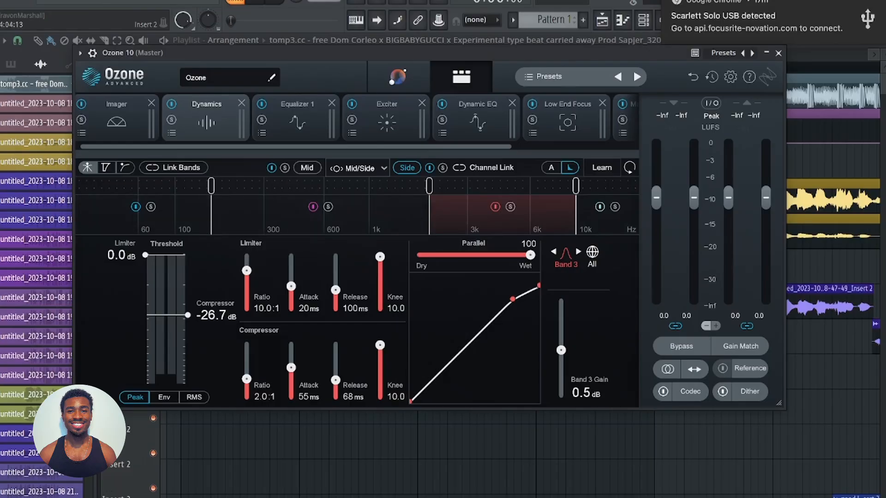
pyautogui.click(180, 215)
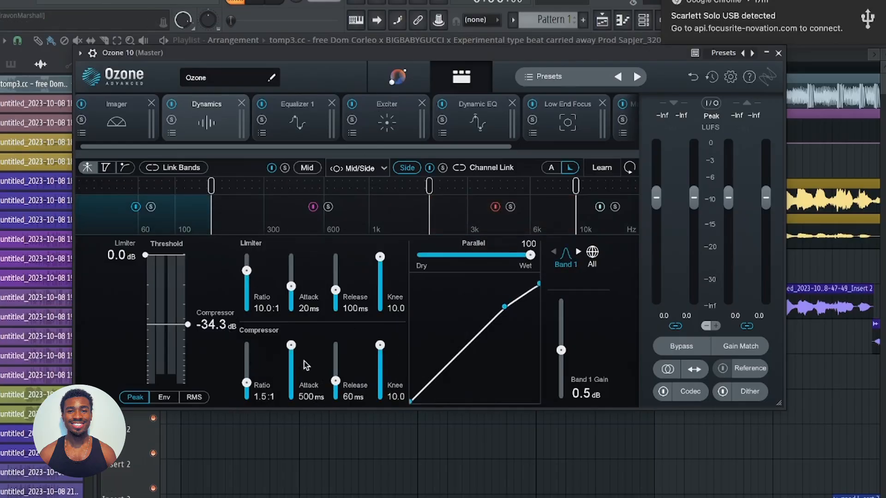
pyautogui.click(302, 231)
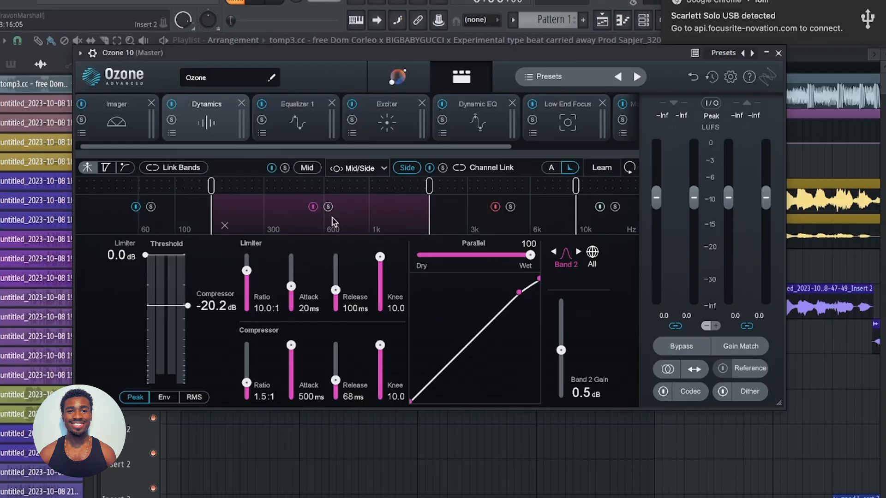
# Compare the Mid and Side compressor settings in Dynamics for Bands 2, 3 and 4.
pyautogui.click(307, 168)
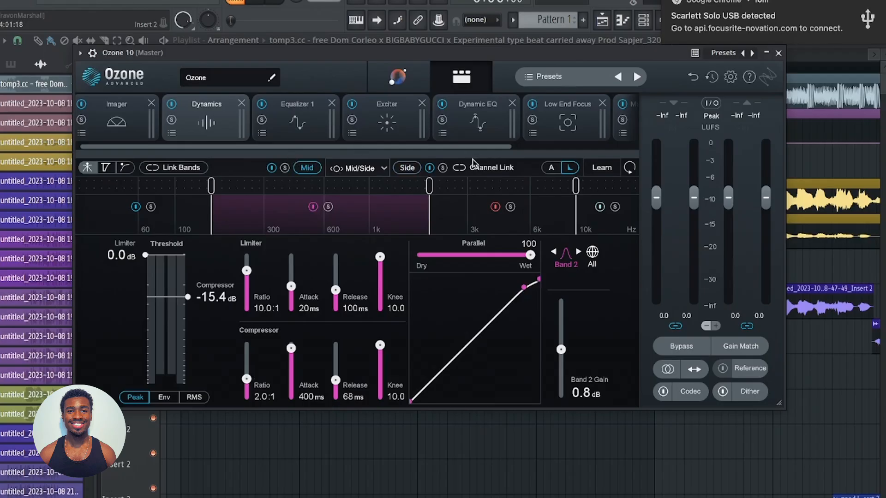
pyautogui.click(413, 168)
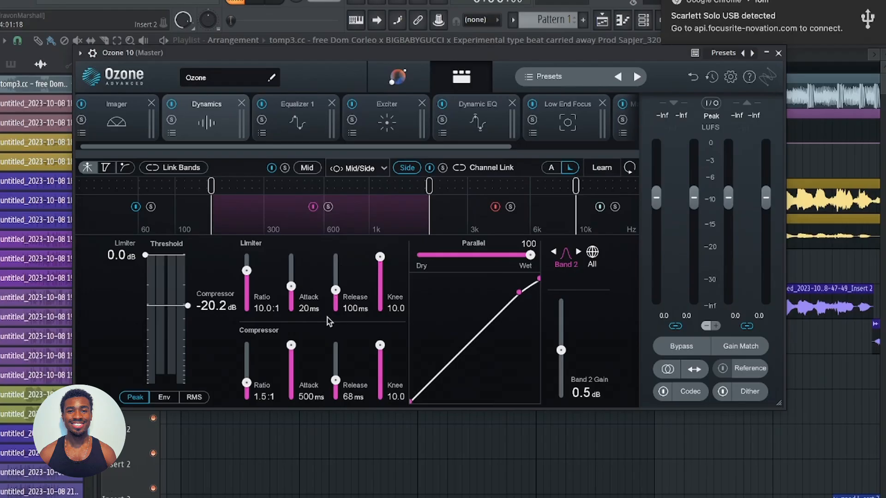
pyautogui.click(480, 220)
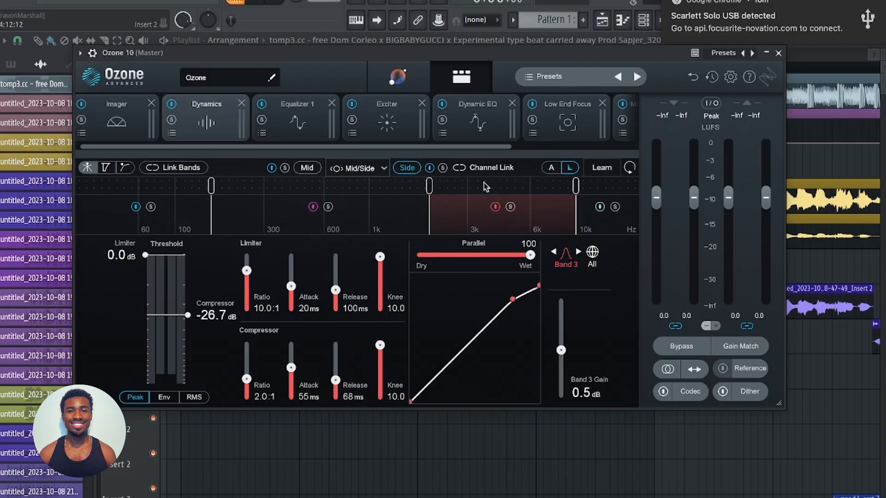
pyautogui.click(307, 168)
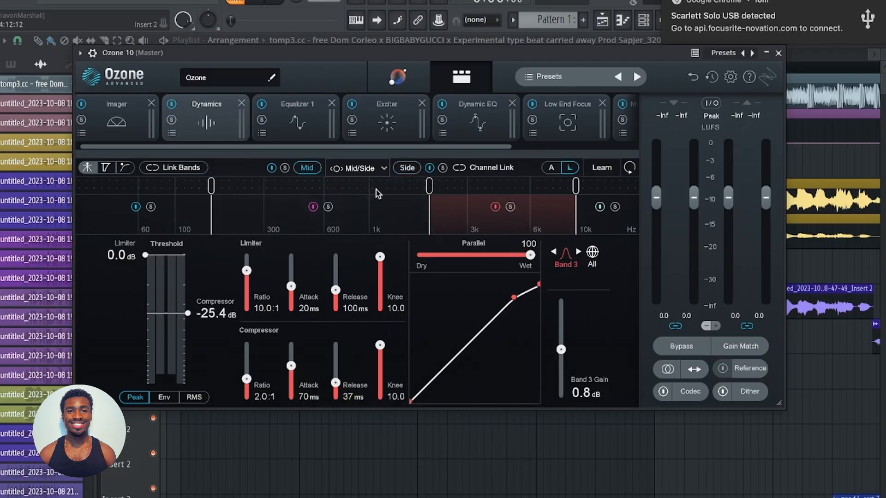
pyautogui.click(407, 168)
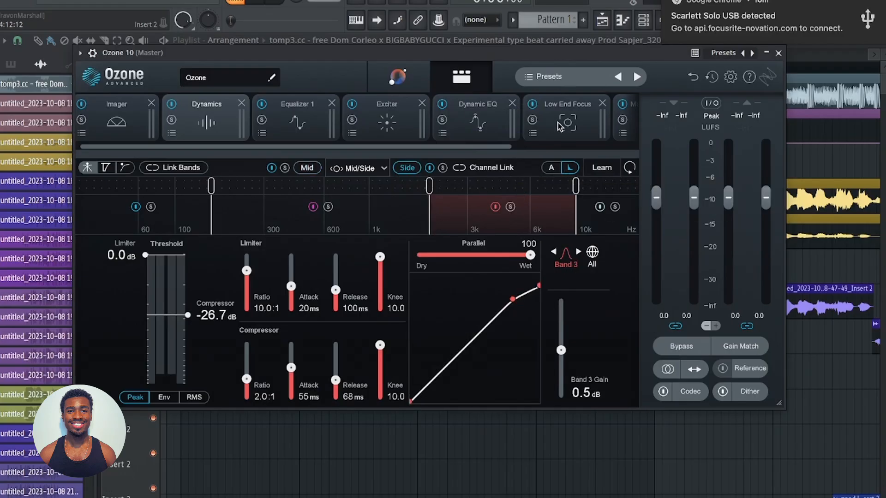
pyautogui.click(586, 127)
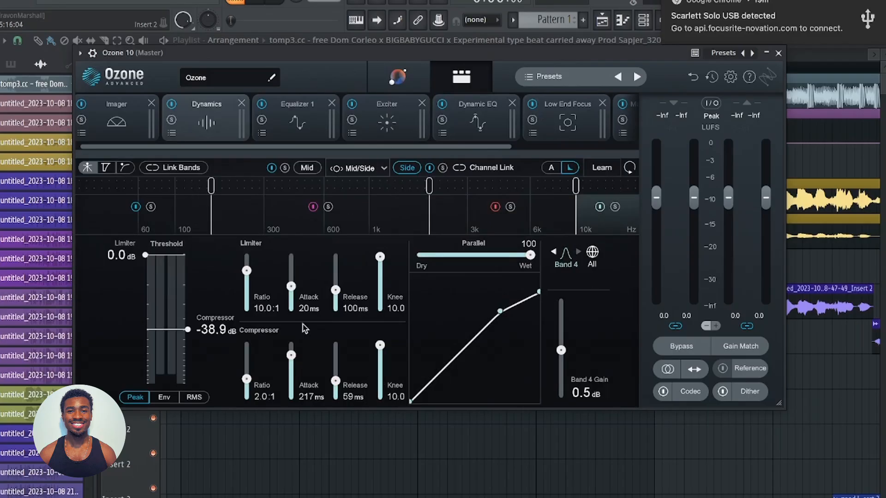
pyautogui.click(306, 168)
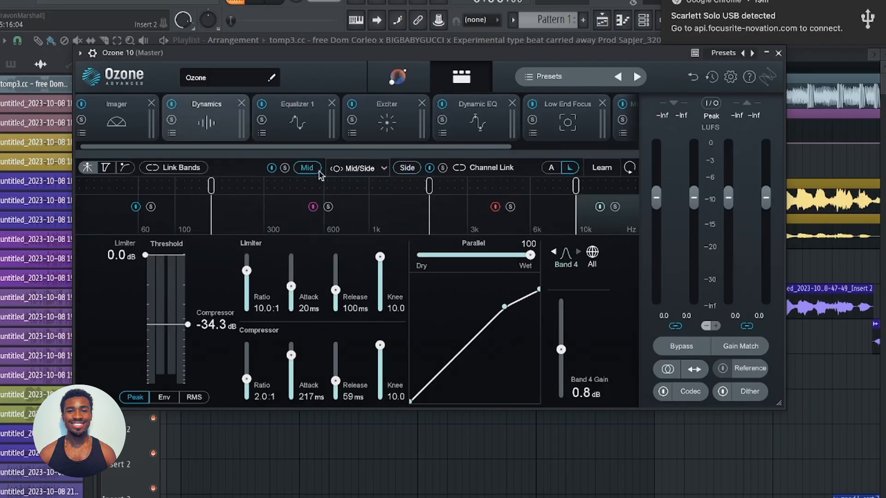
# Glance at Equalizer 1, return to Dynamics and review Band 4 on the Side channel.
pyautogui.click(303, 136)
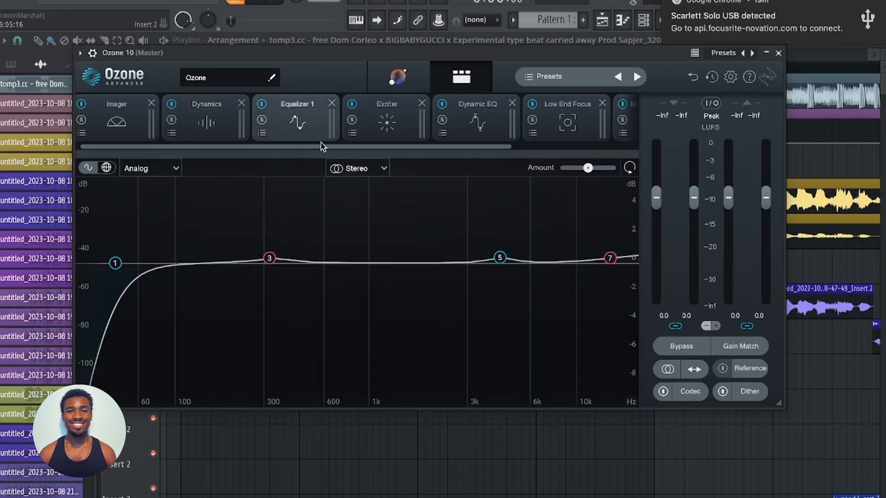
pyautogui.click(209, 119)
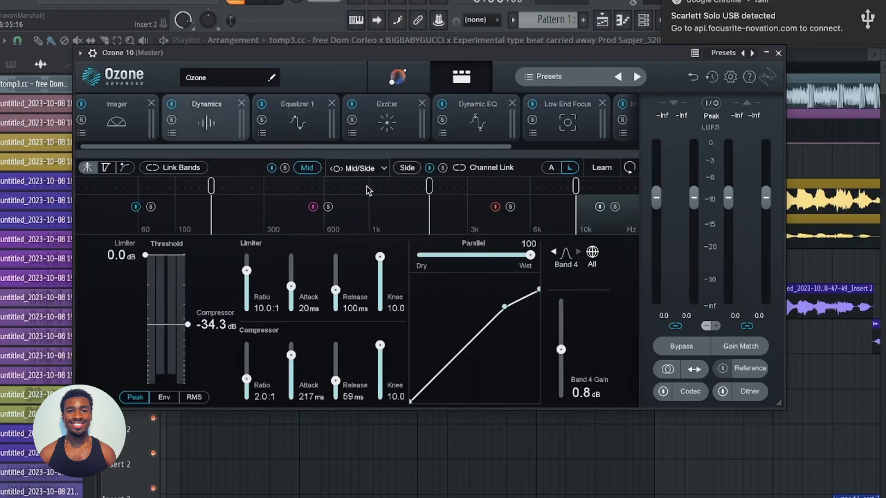
pyautogui.click(406, 169)
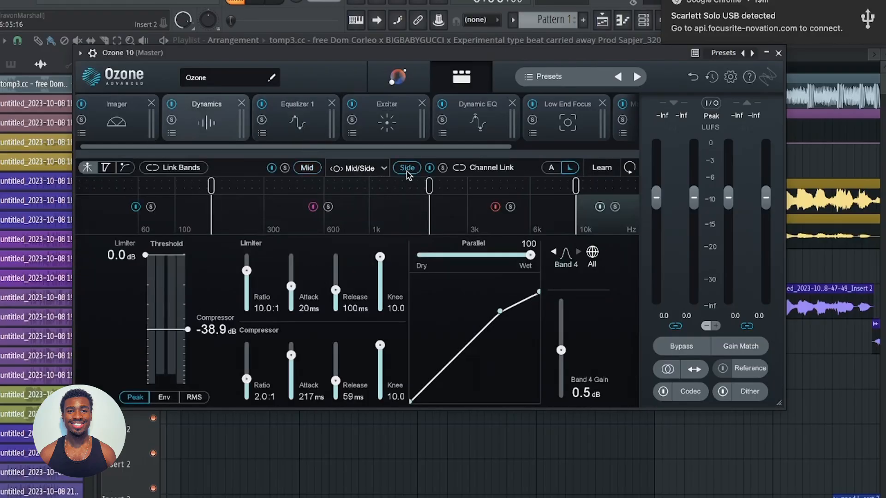
# Open the Equalizer 1 module, bring the end of the module chain into view and reposition the Ozone window.
pyautogui.click(307, 116)
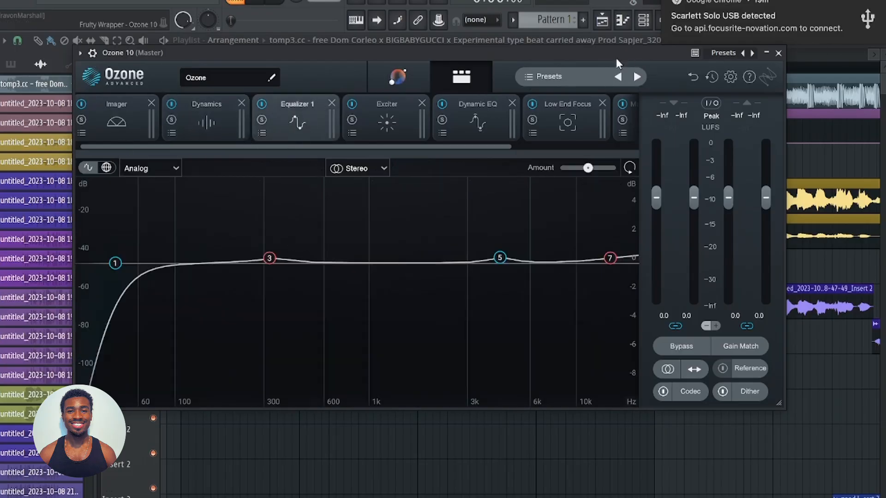
pyautogui.moveTo(496, 147); pyautogui.dragTo(579, 146)
pyautogui.moveTo(546, 52); pyautogui.dragTo(473, 67)
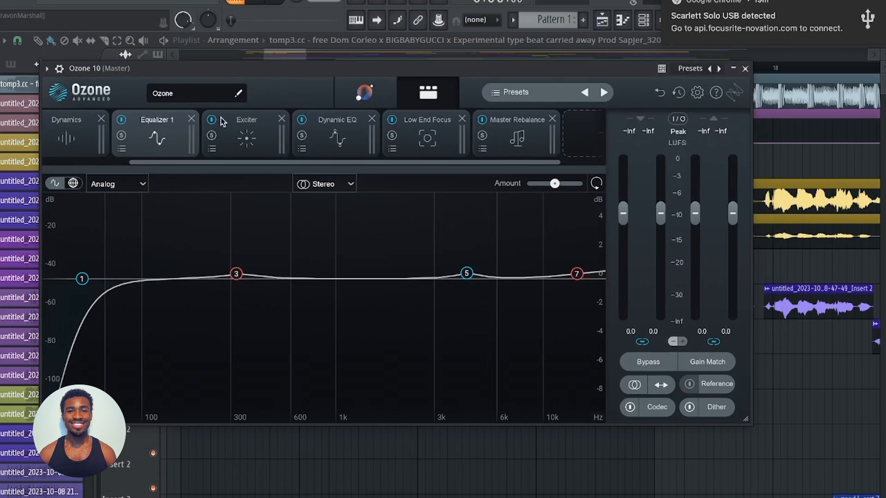
# Inspect the band 3 bell filter in Equalizer 1 and reposition the Ozone window.
pyautogui.moveTo(243, 69); pyautogui.dragTo(295, 51)
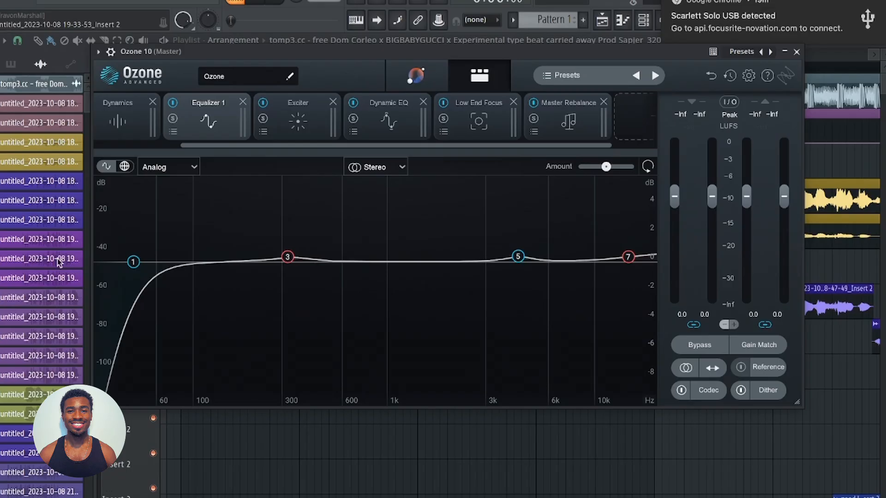
pyautogui.click(289, 258)
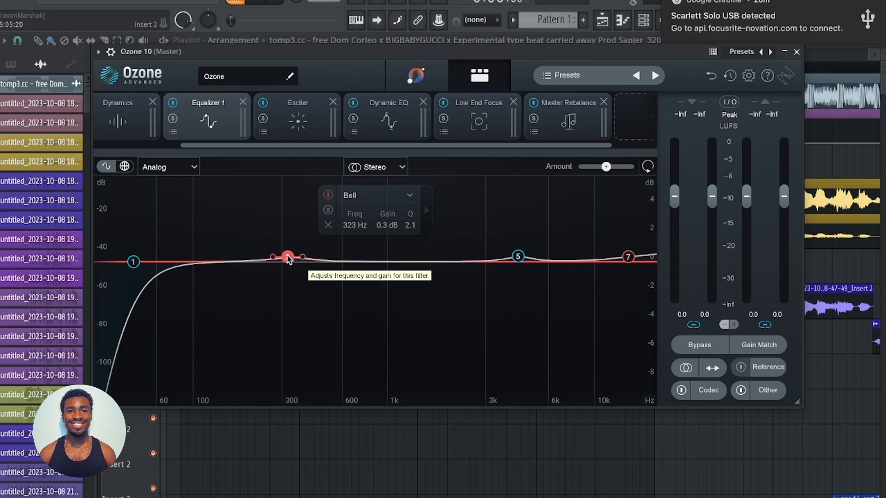
pyautogui.moveTo(314, 76); pyautogui.dragTo(326, 146)
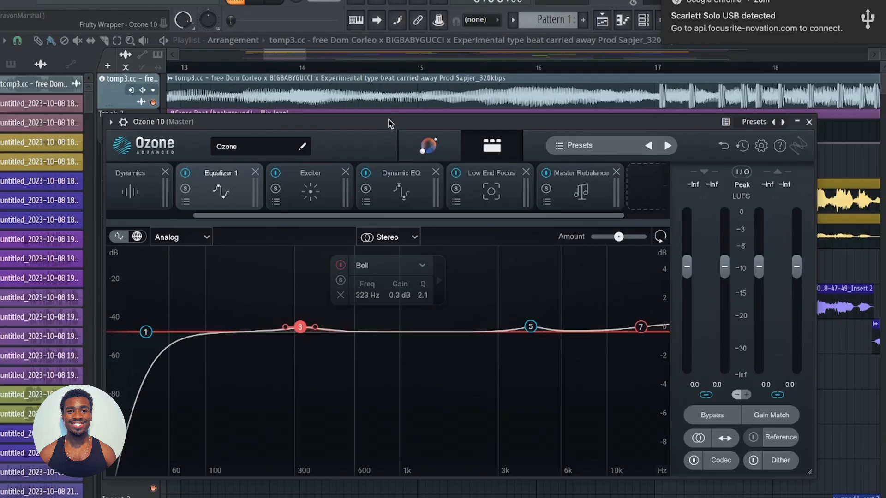
pyautogui.moveTo(389, 121); pyautogui.dragTo(378, 55)
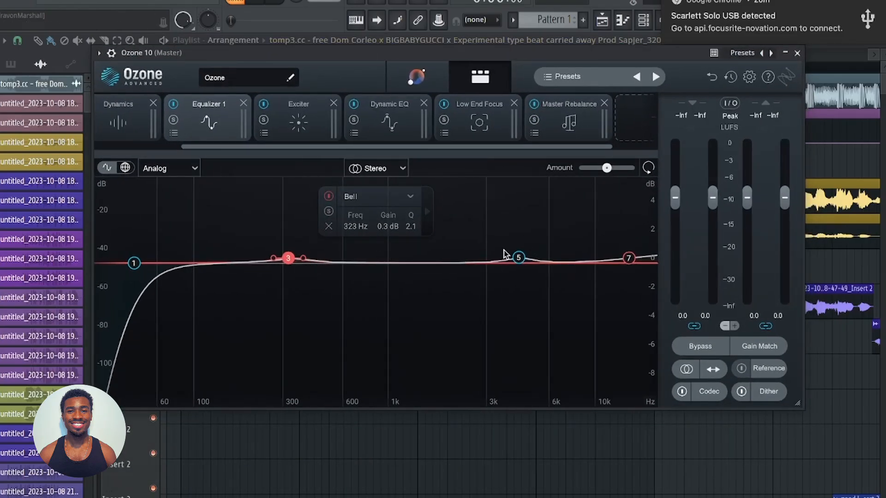
# Set the Q of band 5 in Equalizer 1 to 2.1 and check the band 7 high shelf.
pyautogui.click(518, 257)
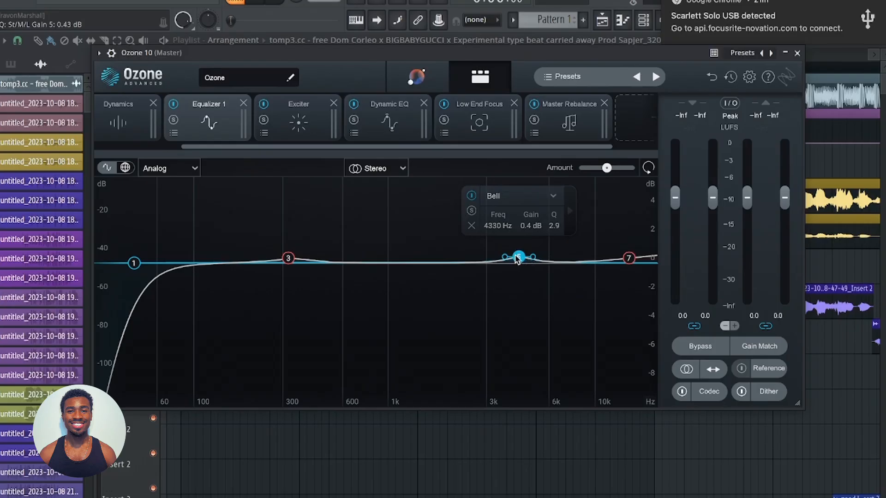
pyautogui.scroll(-3, 517, 258)
pyautogui.scroll(-2, 517, 259)
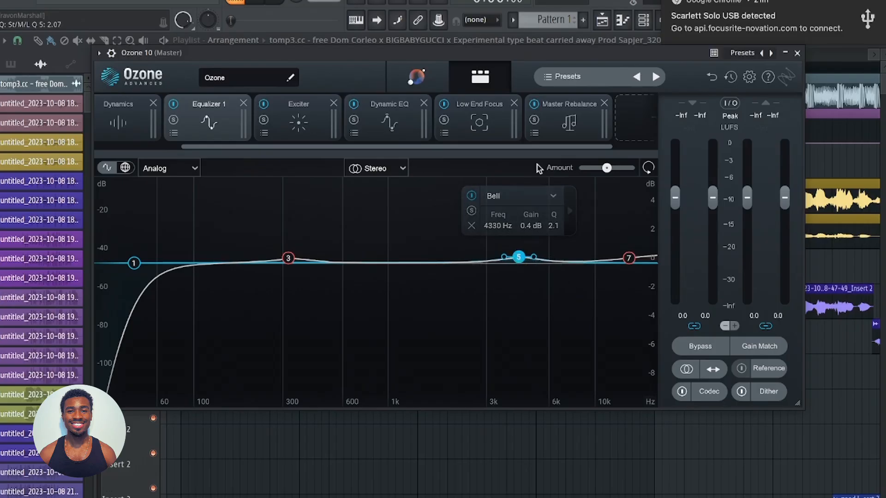
pyautogui.click(628, 258)
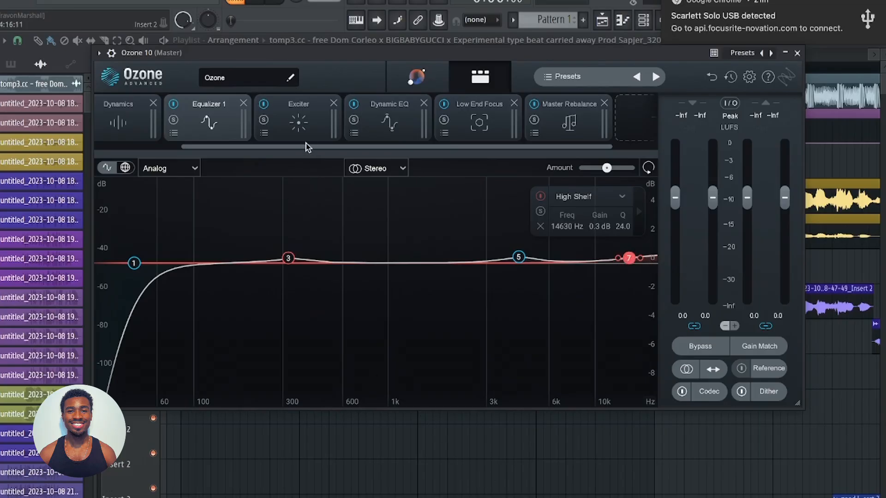
# Review the Exciter's band settings and inspect band 4 in the Dynamic EQ module.
pyautogui.click(317, 113)
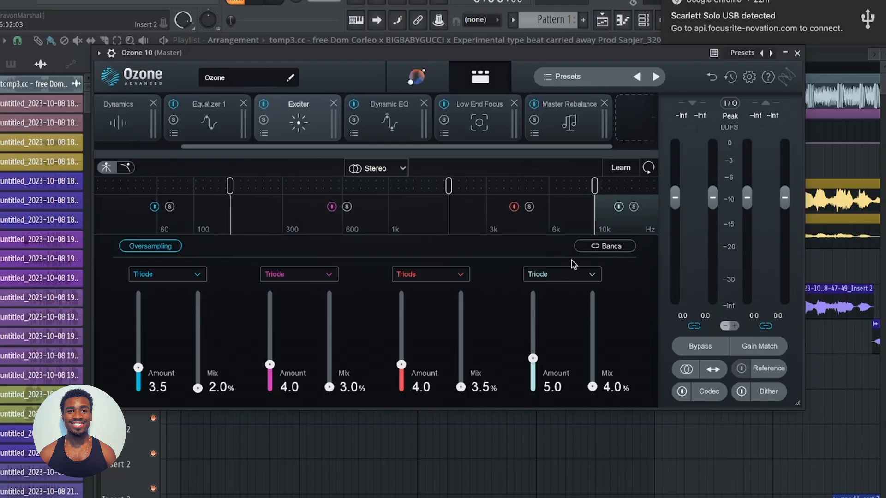
pyautogui.click(203, 221)
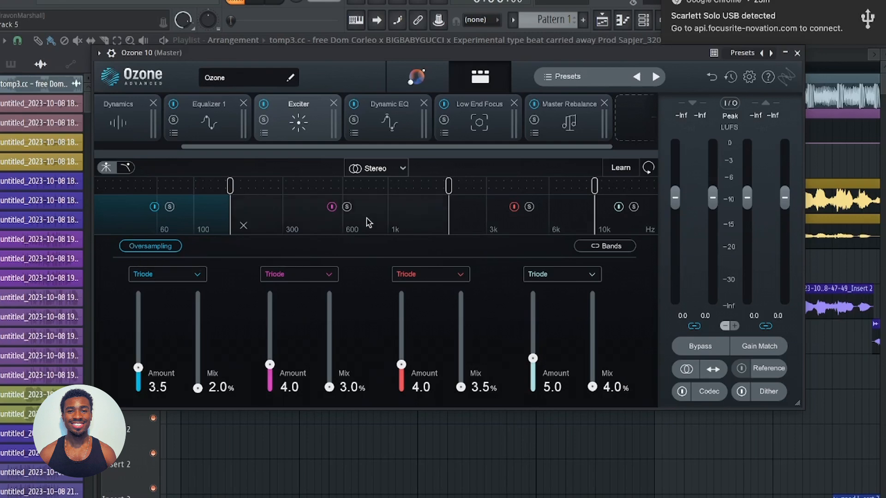
pyautogui.click(392, 120)
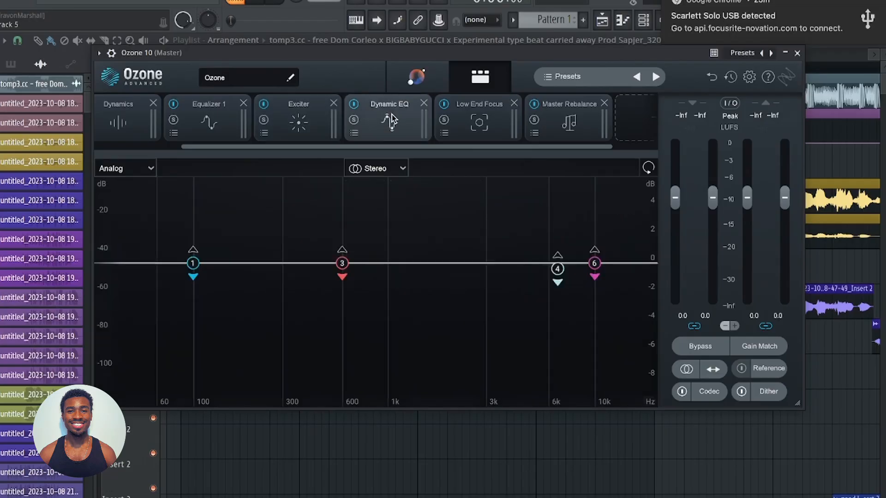
pyautogui.click(558, 271)
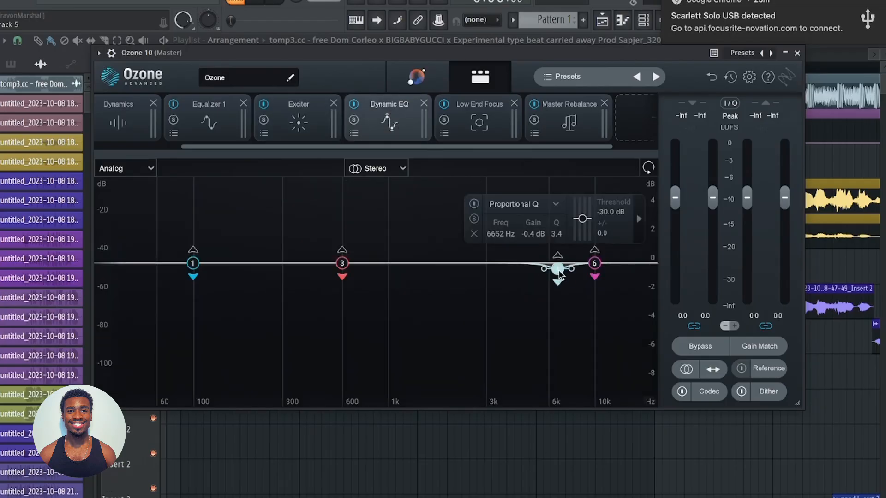
# Open Low End Focus and compare its Contrast and Gain settings between the Mid and Side channels.
pyautogui.click(467, 131)
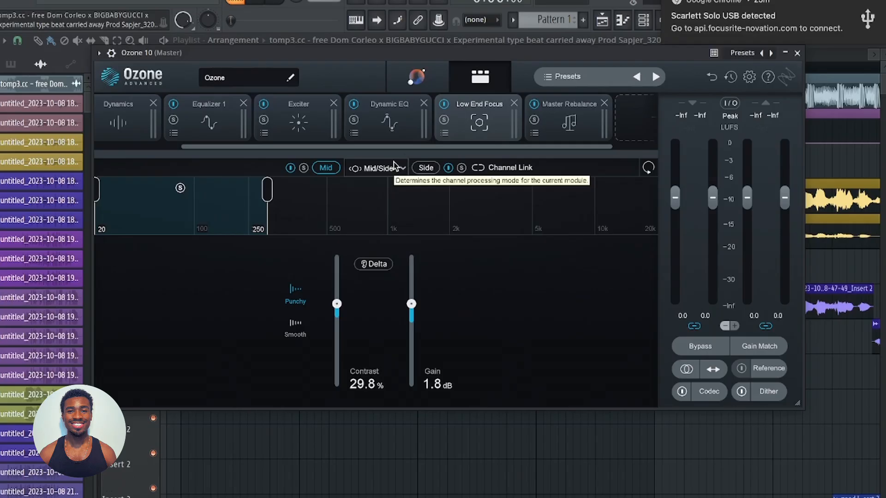
pyautogui.click(421, 171)
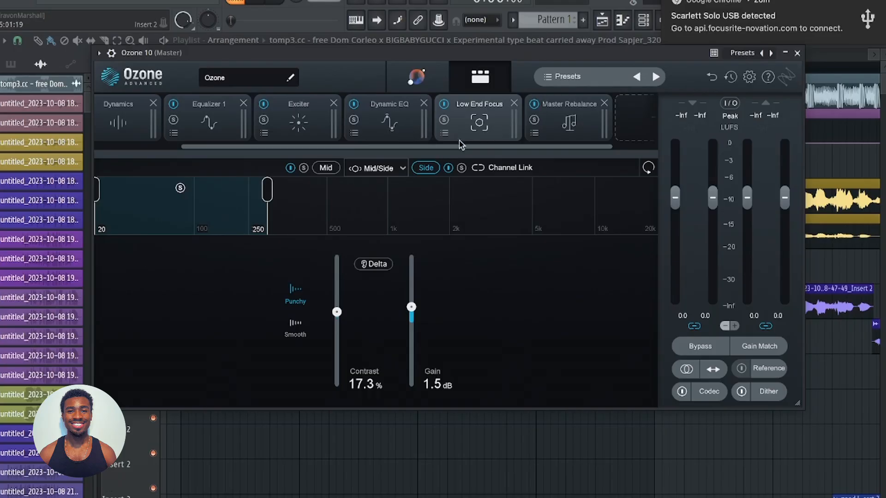
pyautogui.click(324, 169)
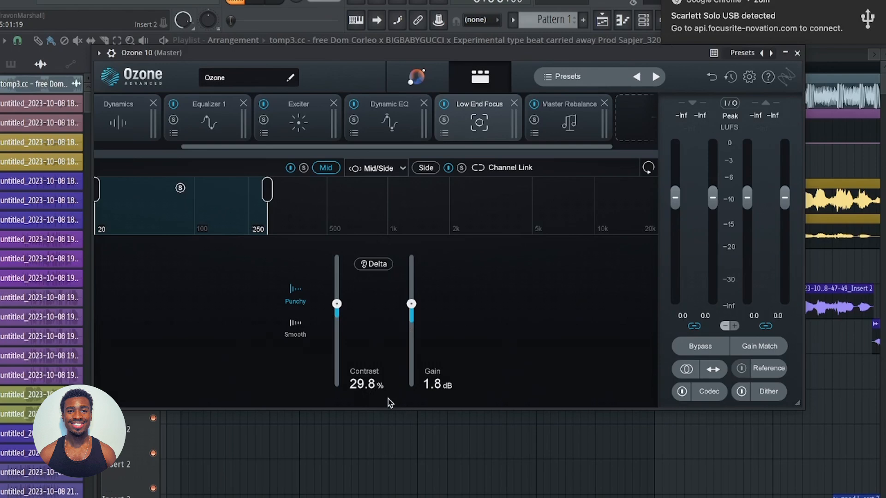
pyautogui.click(426, 169)
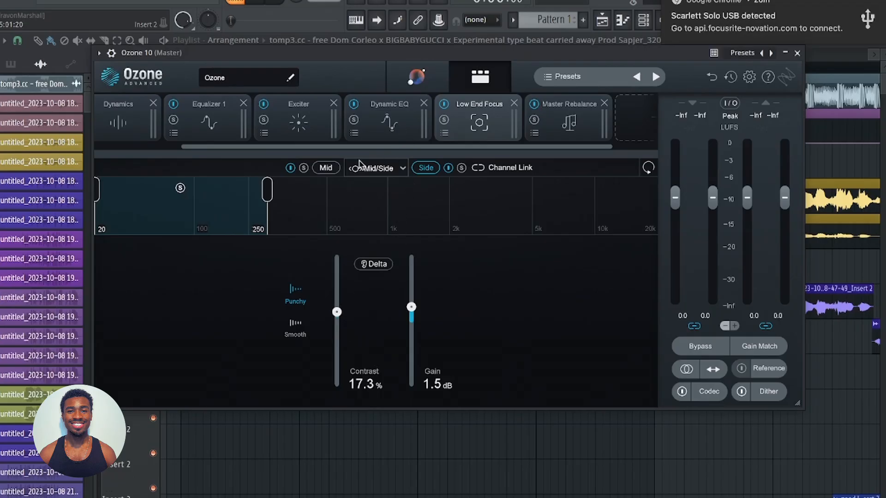
pyautogui.click(326, 168)
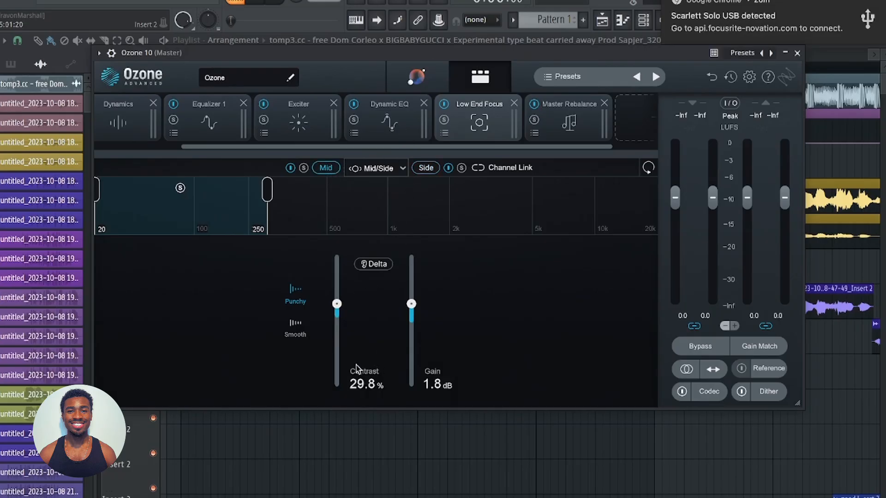
pyautogui.click(426, 168)
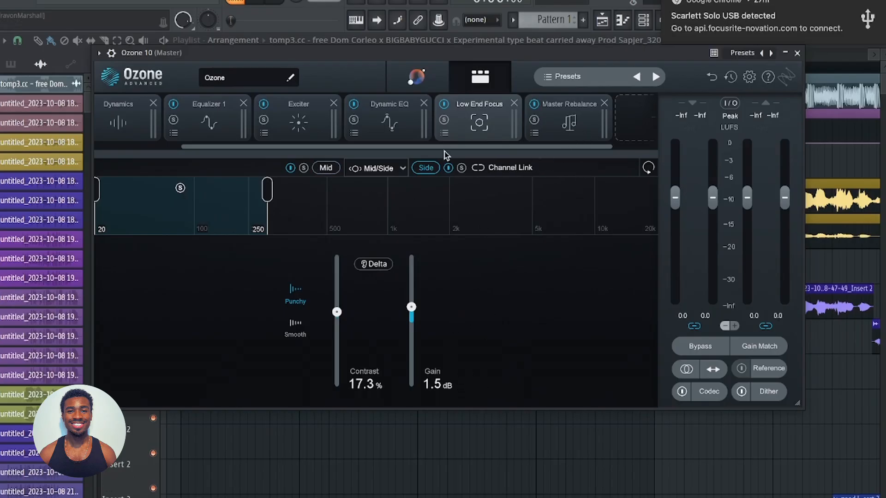
# Review the Soundgoodizer and soothe2 settings on the Master channel and close soothe2.
pyautogui.click(534, 121)
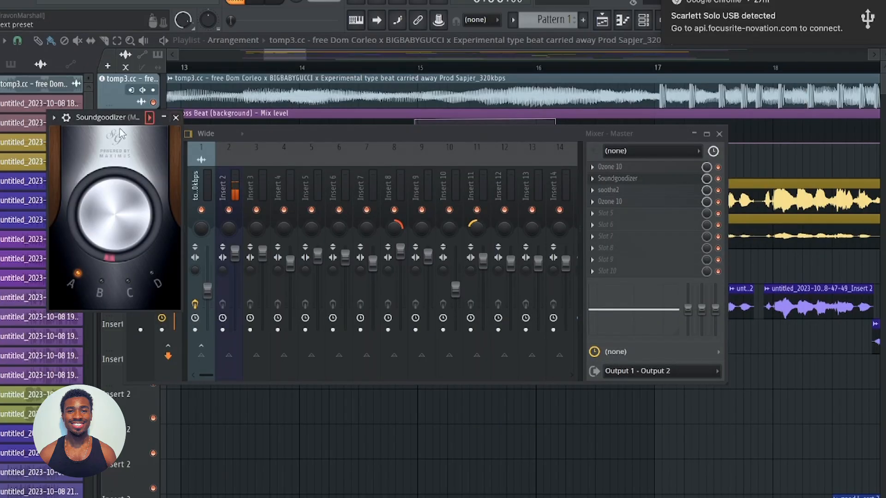
pyautogui.moveTo(118, 119); pyautogui.dragTo(249, 121)
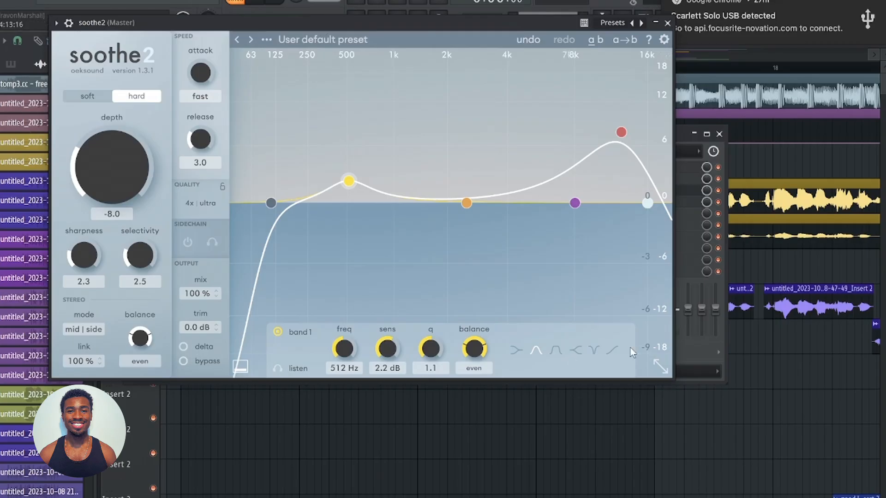
pyautogui.moveTo(380, 27); pyautogui.dragTo(447, 30)
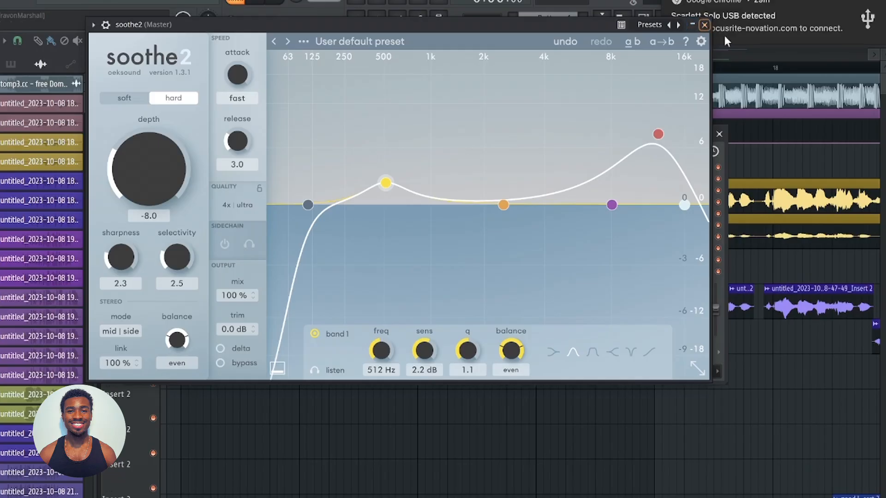
pyautogui.click(705, 24)
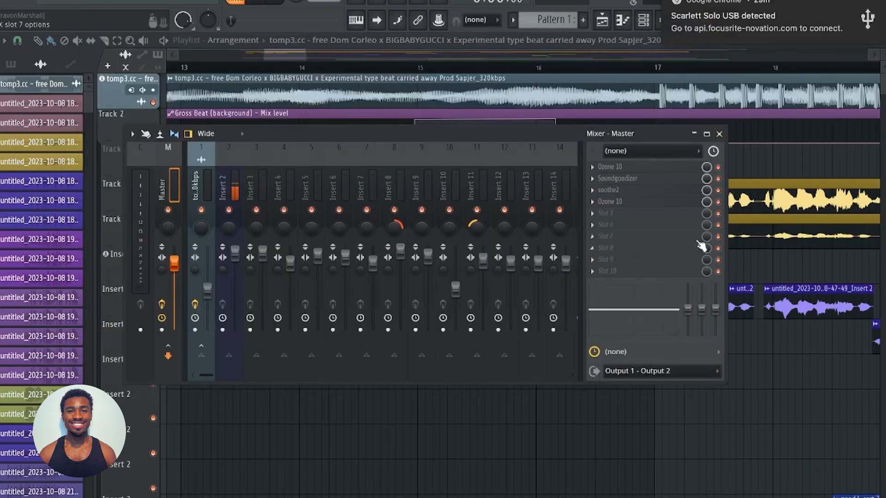
# Open the second Ozone 10 on the Master channel, compare its Maximizer and Vintage Limiter settings, and close it.
pyautogui.click(645, 202)
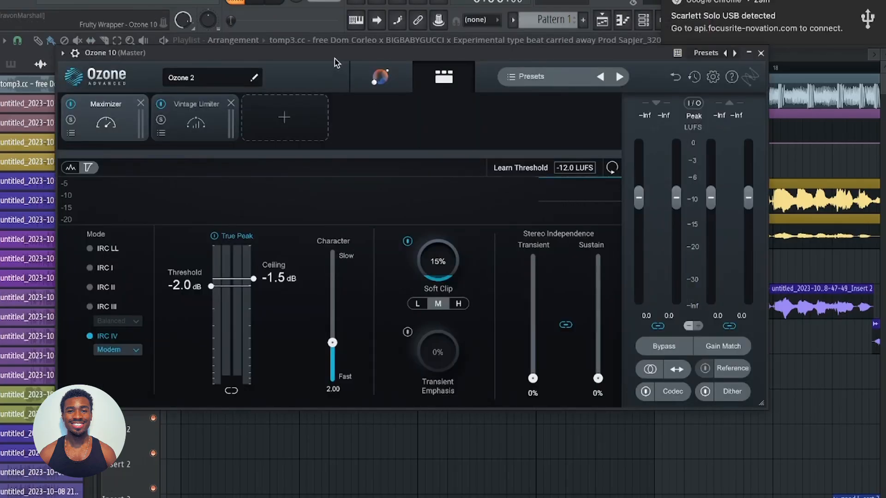
pyautogui.moveTo(334, 55); pyautogui.dragTo(340, 56)
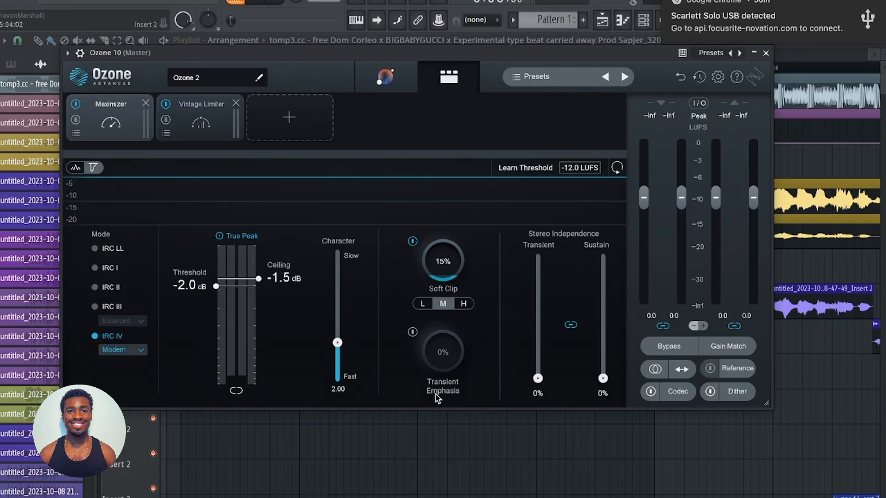
pyautogui.click(197, 130)
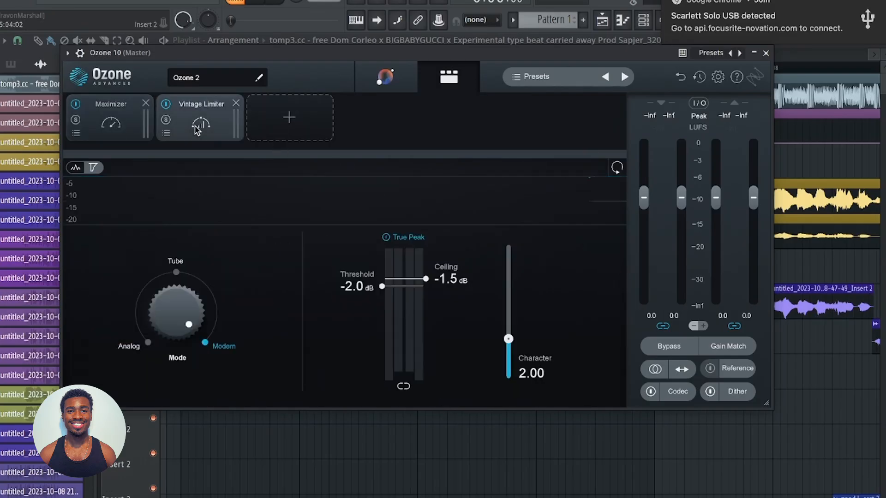
pyautogui.click(114, 127)
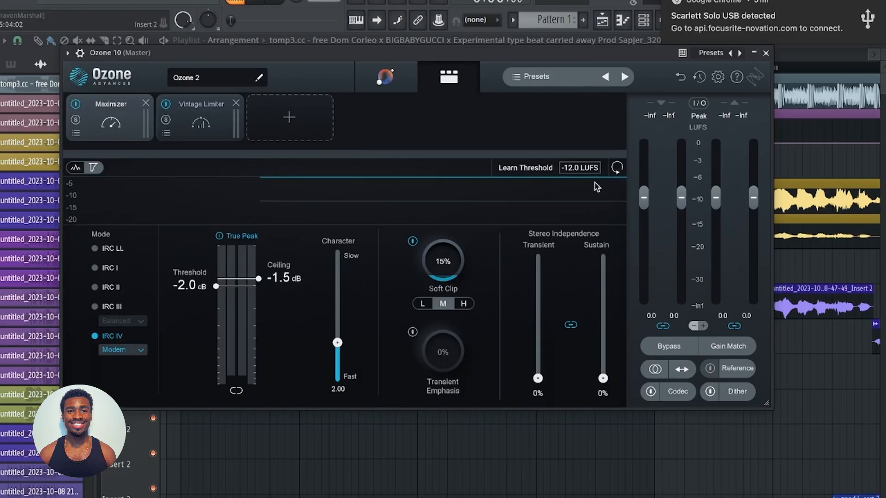
pyautogui.click(218, 123)
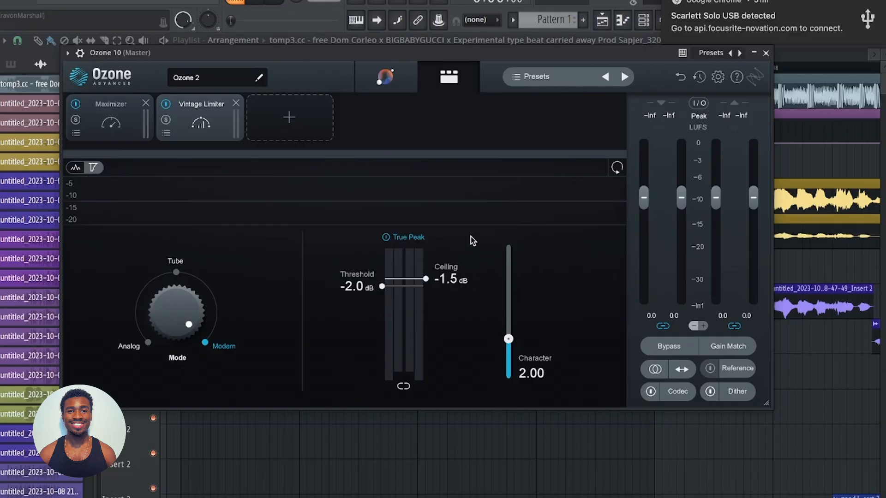
pyautogui.click(109, 116)
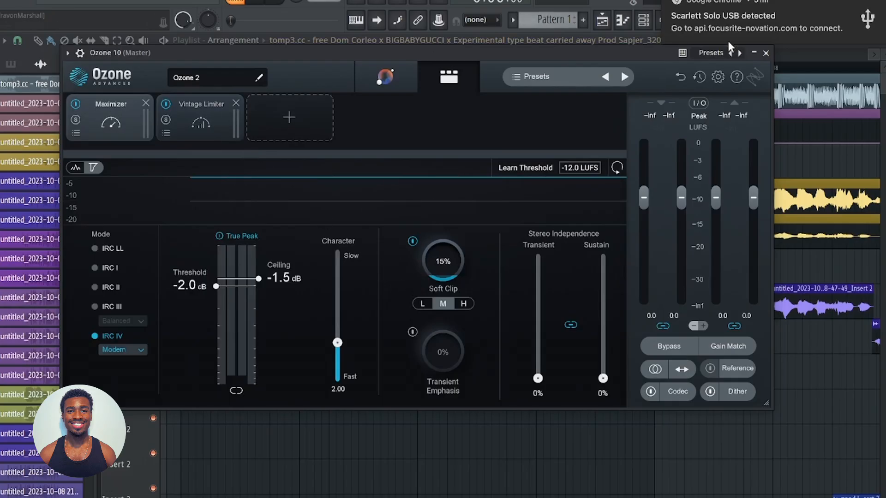
pyautogui.click(766, 54)
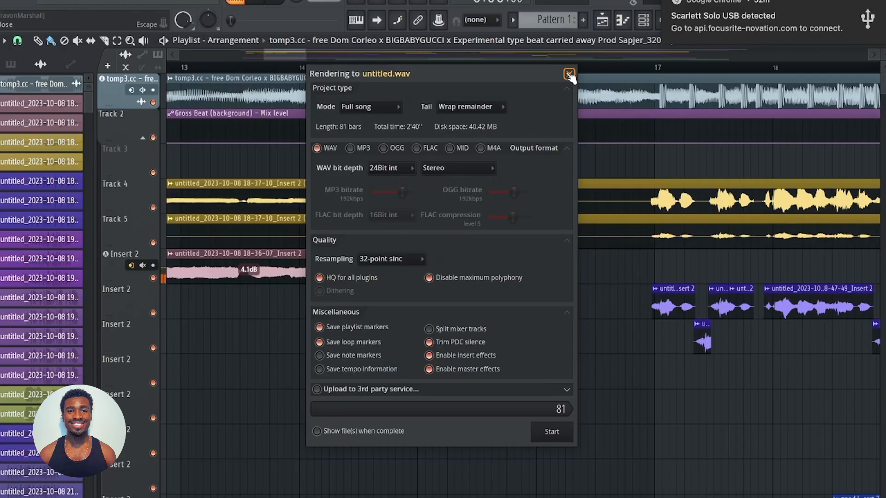
# Check the WAV bit depth options in the render settings and close them without exporting.
pyautogui.click(381, 167)
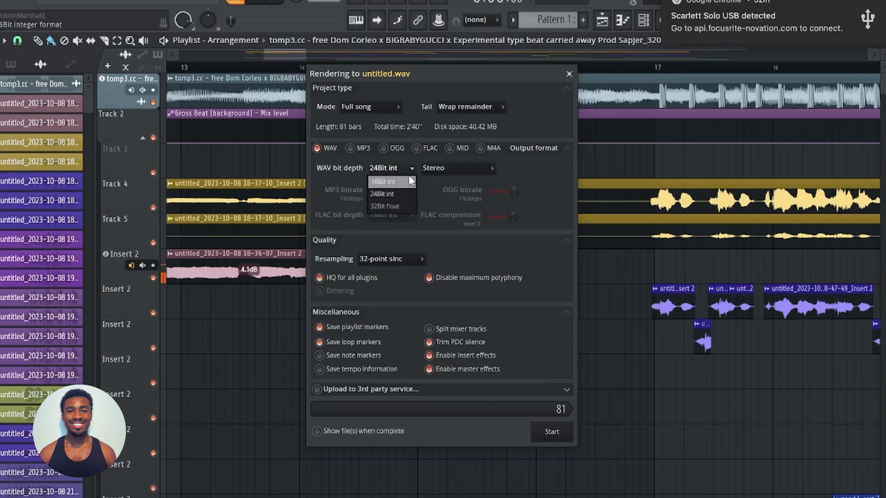
pyautogui.click(570, 74)
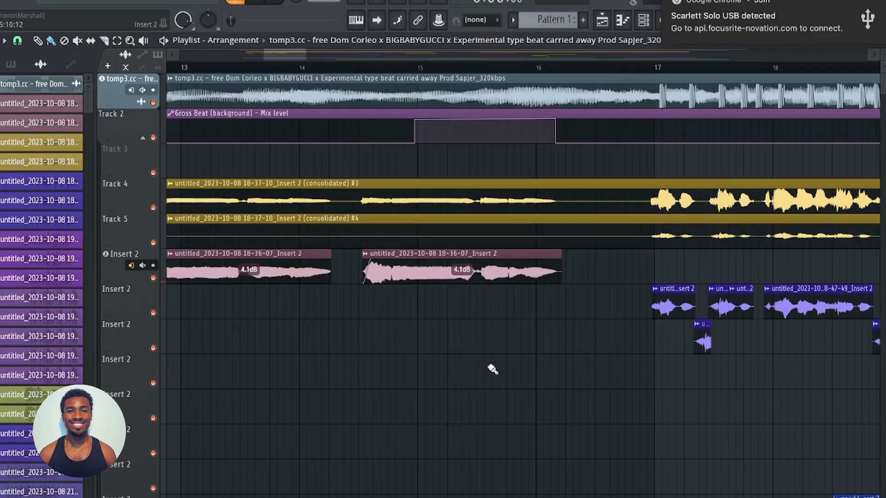